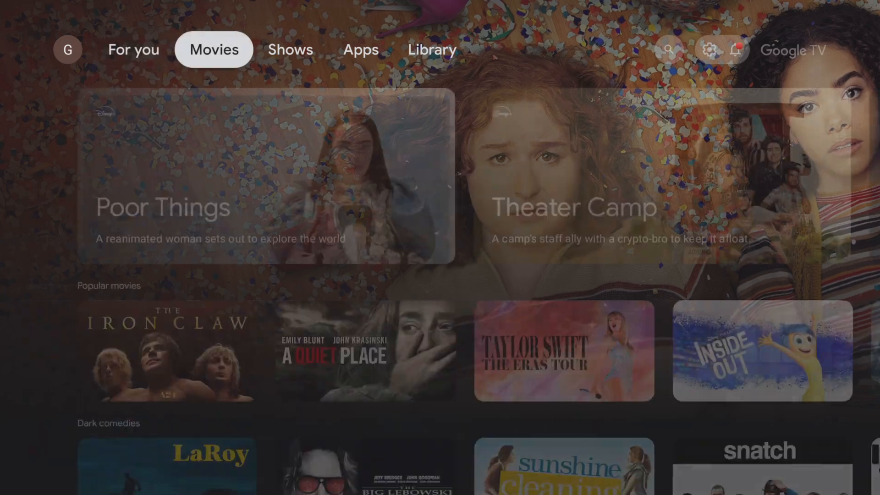
Move across Movies, Shows and Apps to land on the Library section
key("Right")
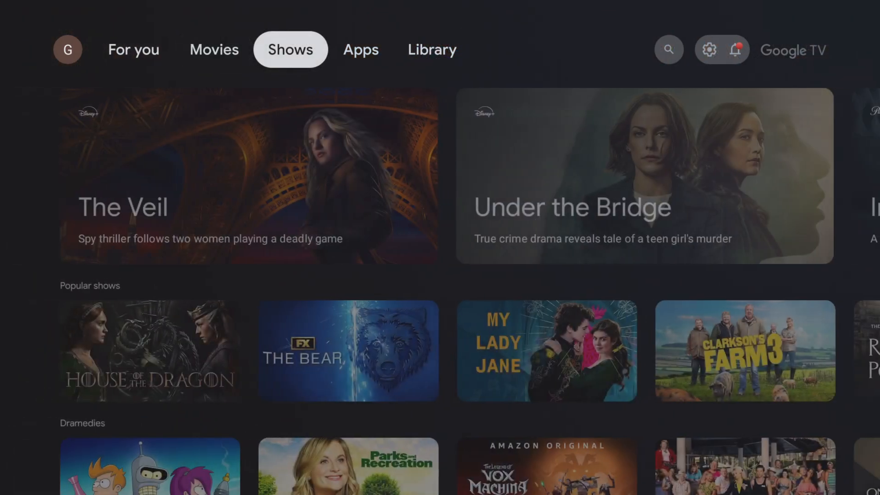
key("Right")
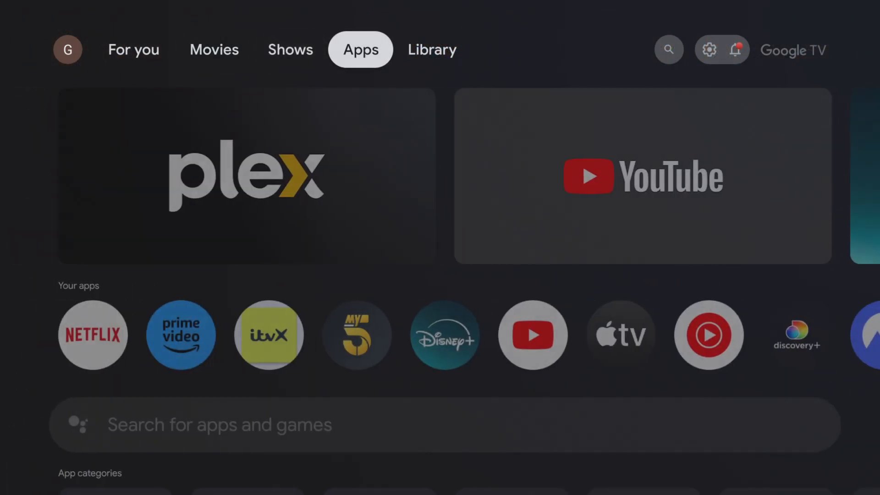
key("Right")
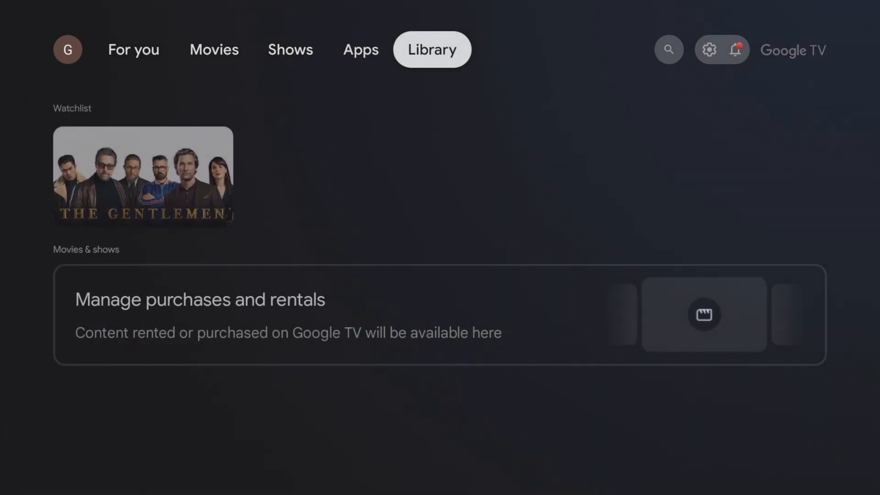
key("Right")
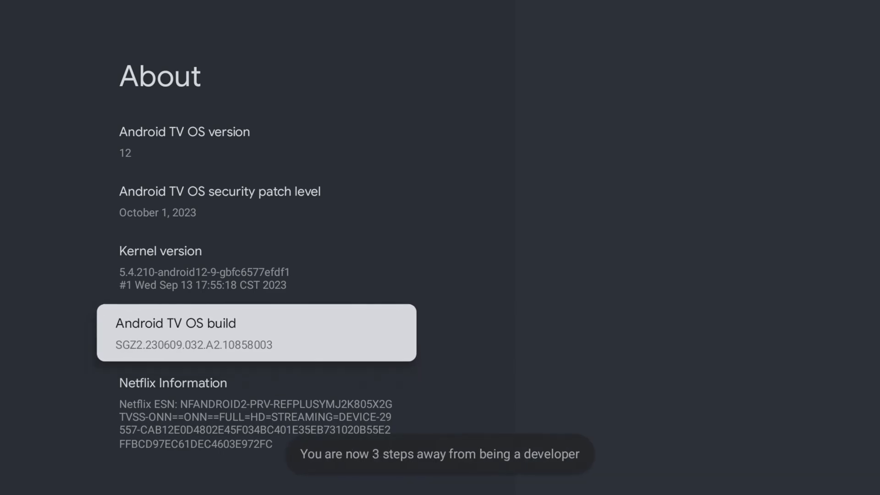
Activate Android TV OS build the last two times so the 'you are a developer' toast appears
key("Return")
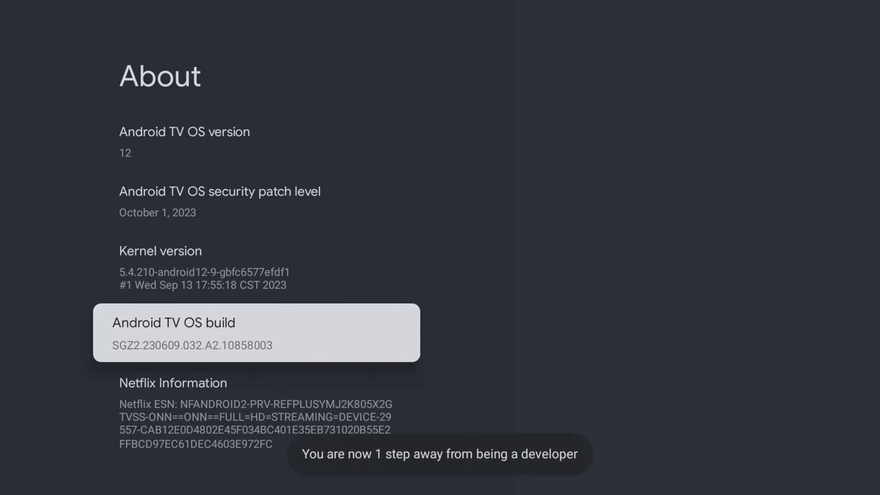
key("Return")
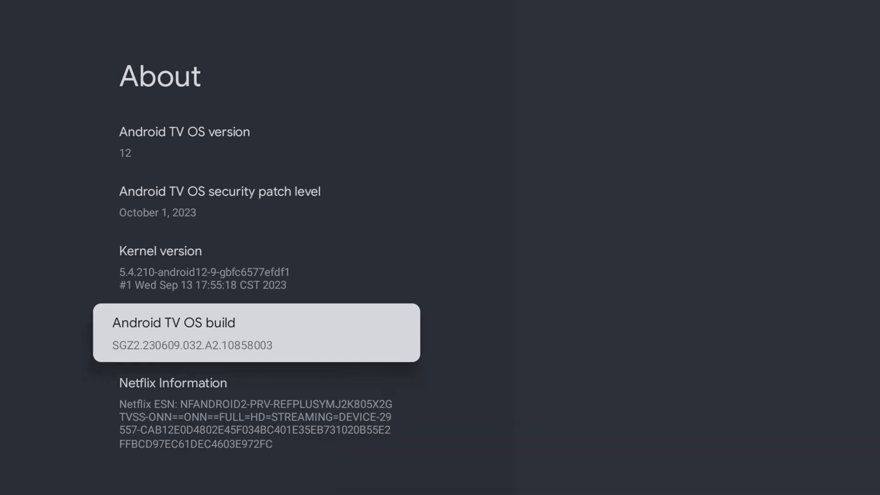
Return to System, enter Developer options and scroll down toward the drawing settings
key("Escape")
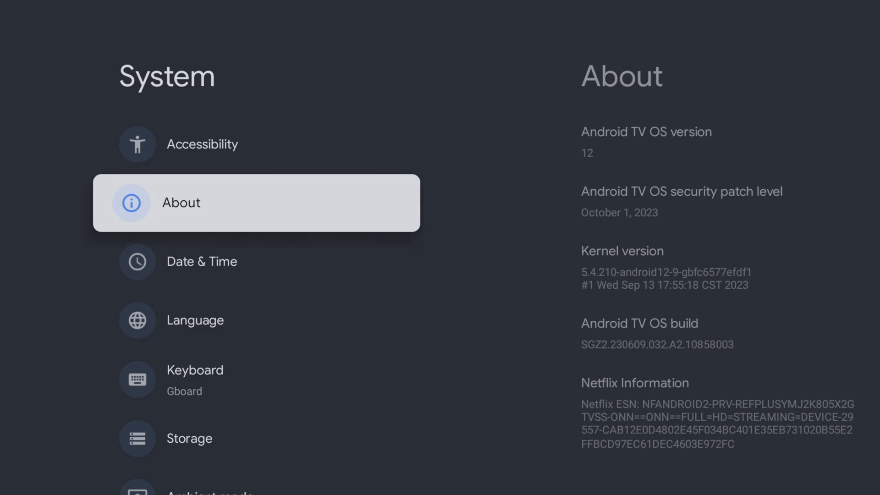
key("Down")
key("Down")
key("Down")
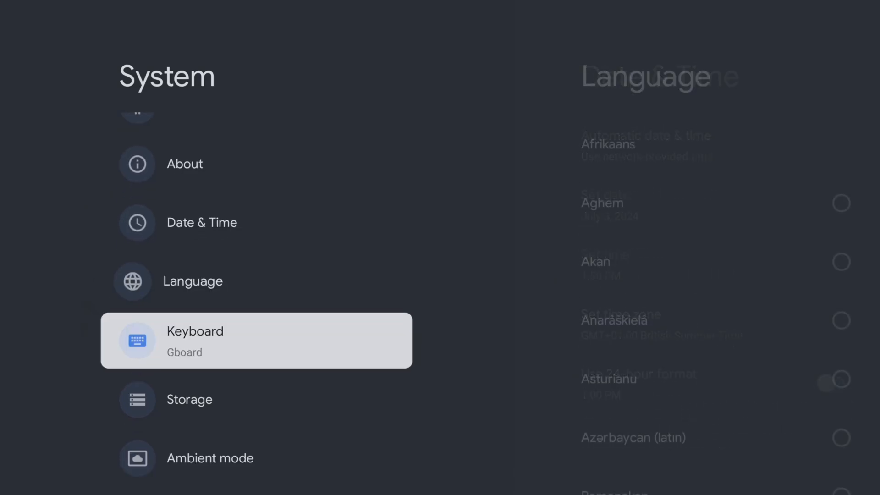
key("Down")
key("Down")
key("Down")
key("Down")
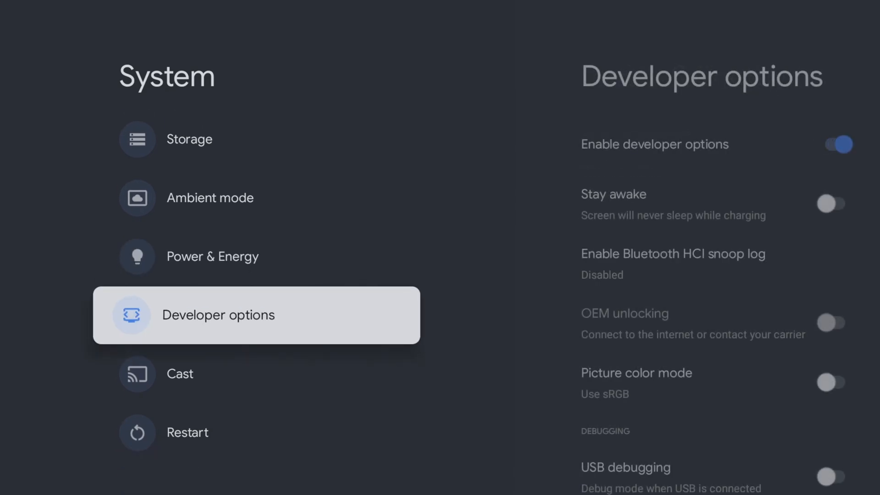
key("Return")
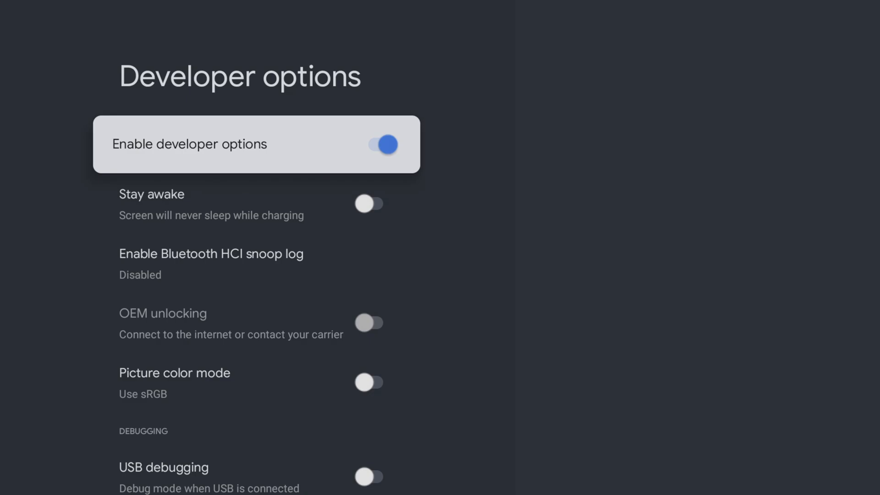
key("Down")
key("Down")
key("Down")
key("Down")
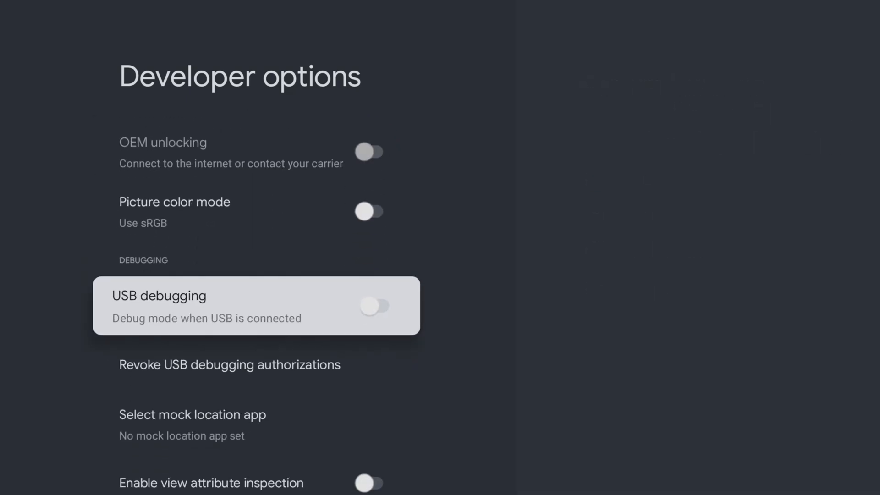
key("Down")
key("Down")
key("Down")
key("Down")
key("Down")
key("Down")
key("Down")
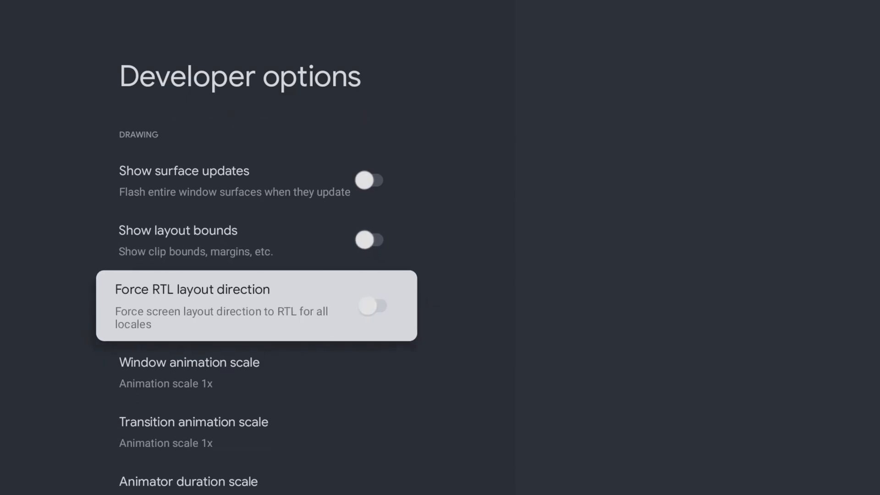
key("Down")
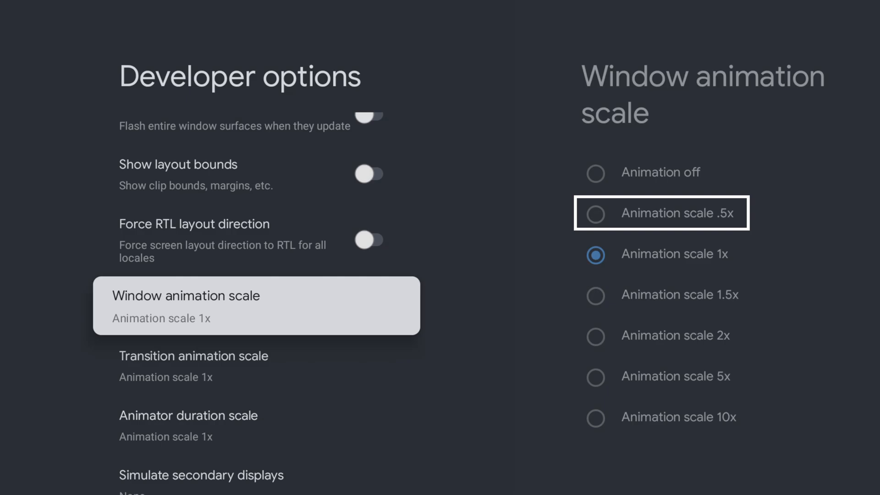
Set Window animation scale to .5x
key("Return")
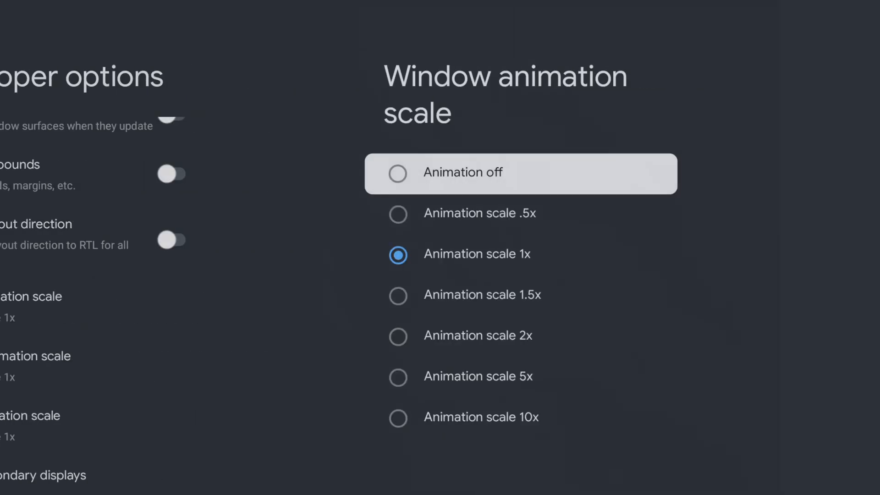
key("Down")
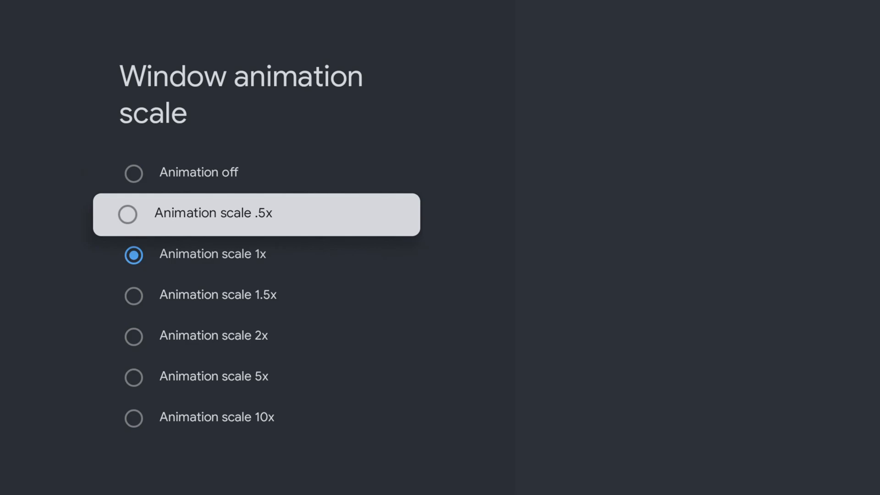
key("Return")
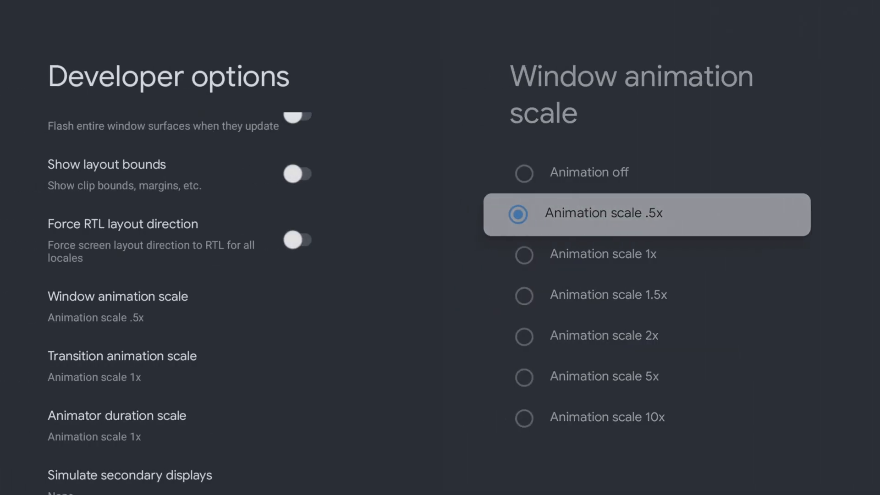
Set Transition animation scale and Animator duration scale to .5x
key("Down")
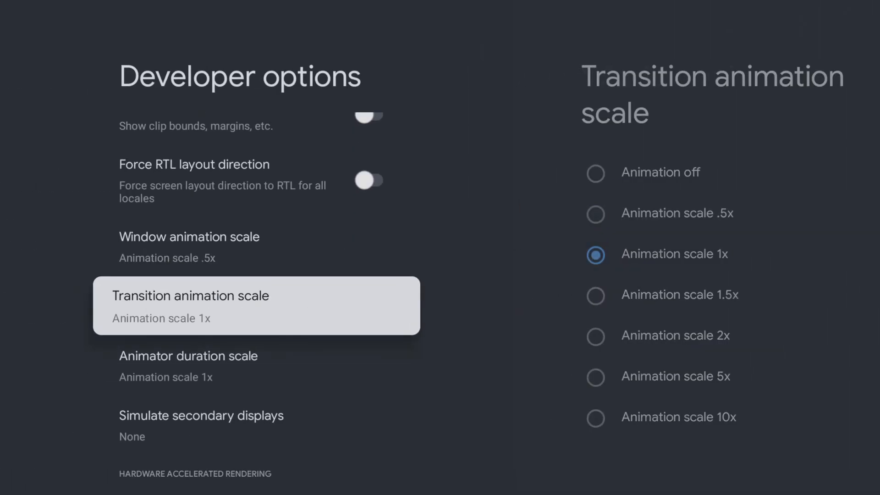
key("Return")
key("Down")
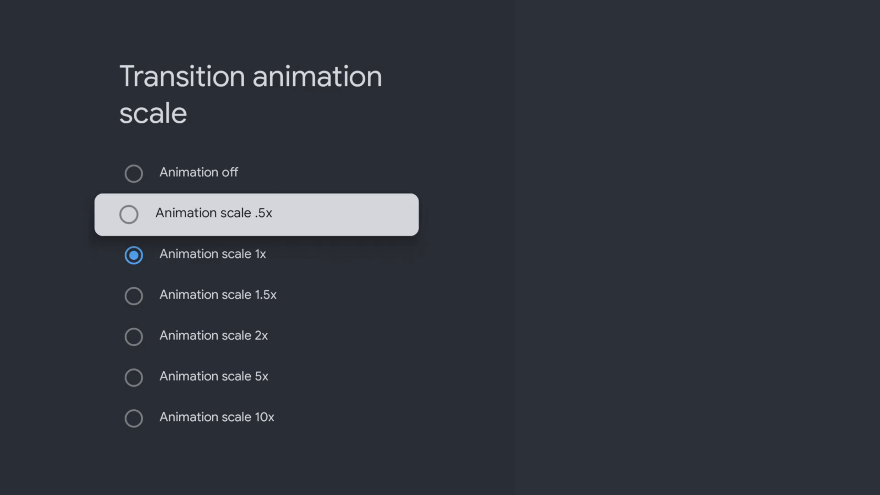
key("Return")
key("Down")
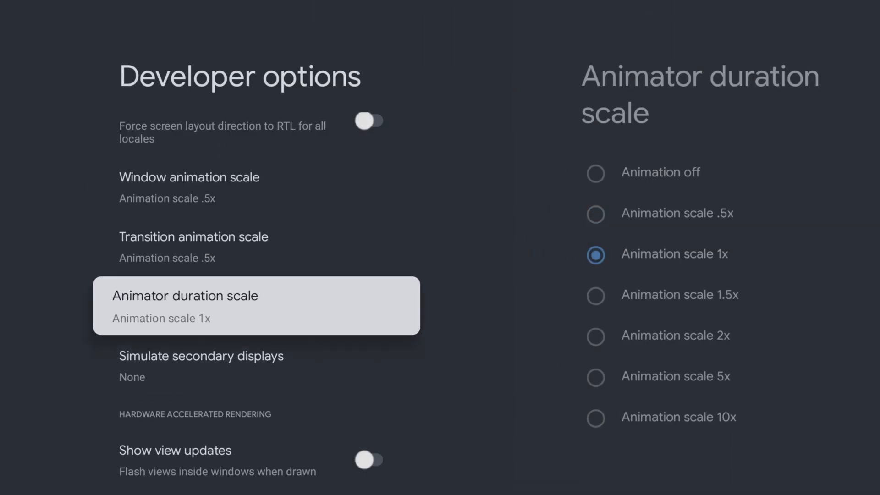
key("Return")
key("Down")
key("Return")
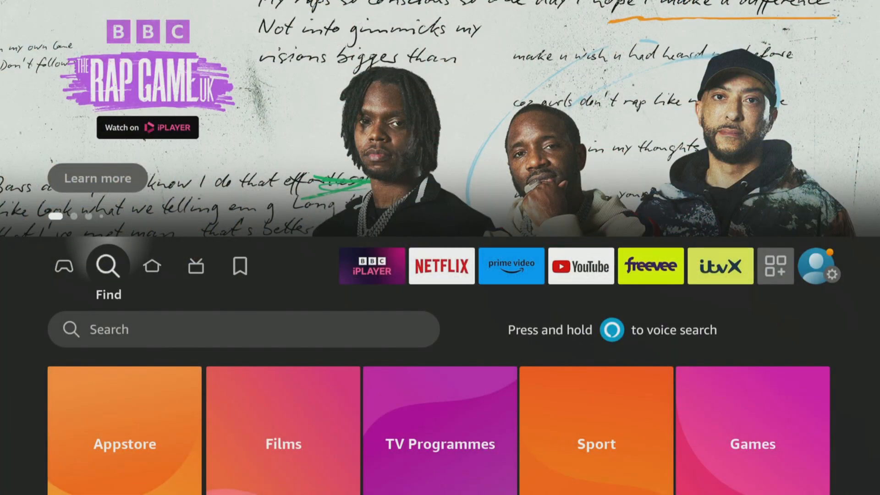
Search Fire TV for 'Nord' and move down to the Nordvpn suggestion
key("Down")
key("Return")
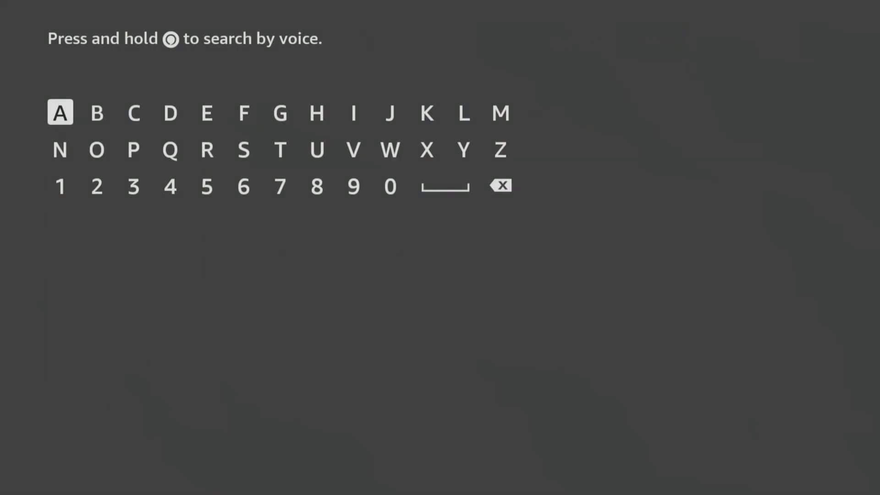
key("Return")
key("Right")
key("Return")
key("Right")
key("Right")
key("Right")
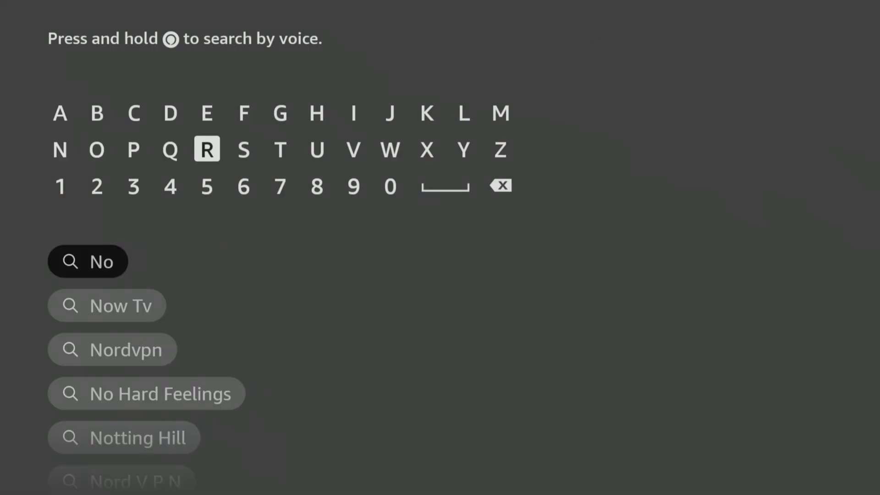
key("Return")
key("Up")
key("Left")
key("Return")
key("Down")
key("Down")
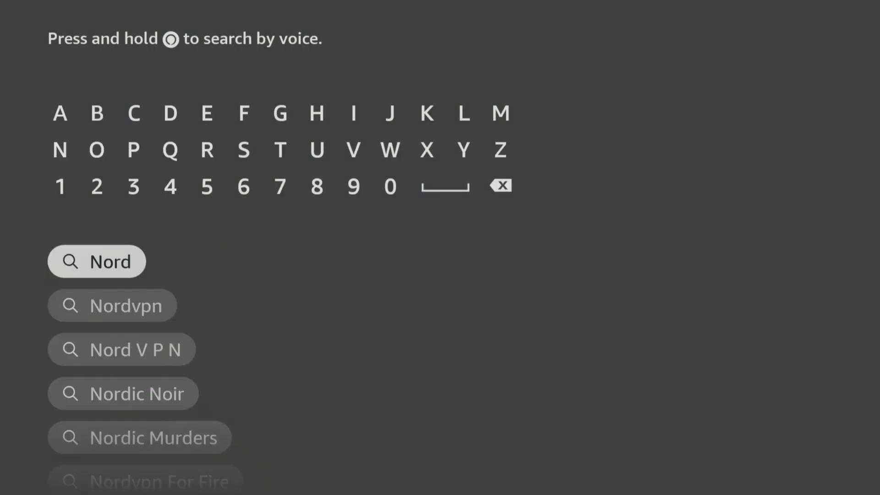
key("Down")
key("Return")
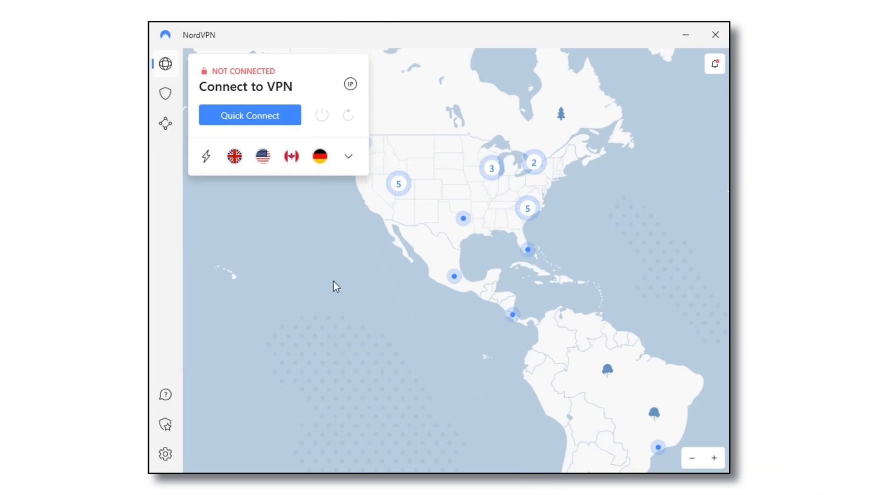
Expand NordVPN's All countries list beside the flag shortcuts
left_click(349, 157)
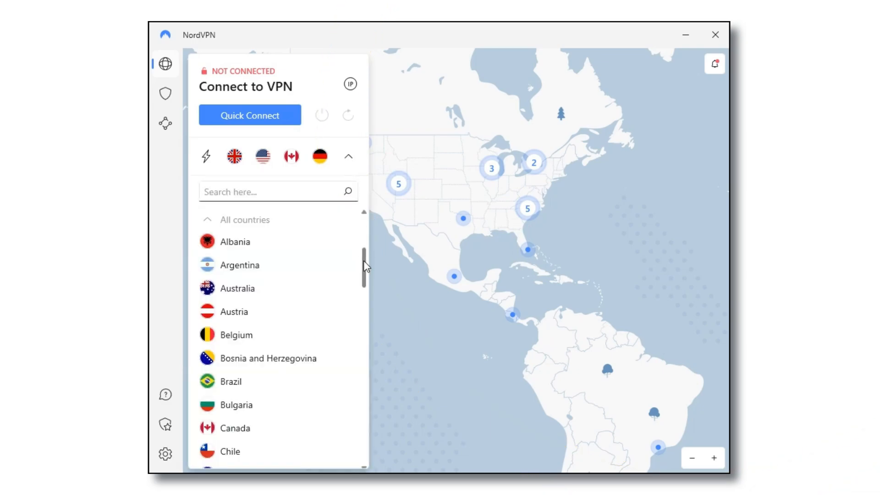
left_click_drag(364, 261, 357, 433)
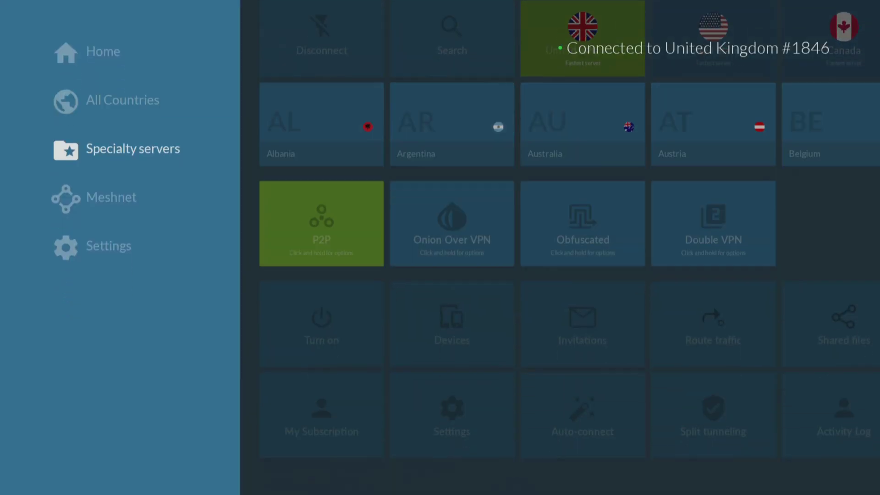
Go to NordVPN Settings and enter the Auto-connect options
key("Down")
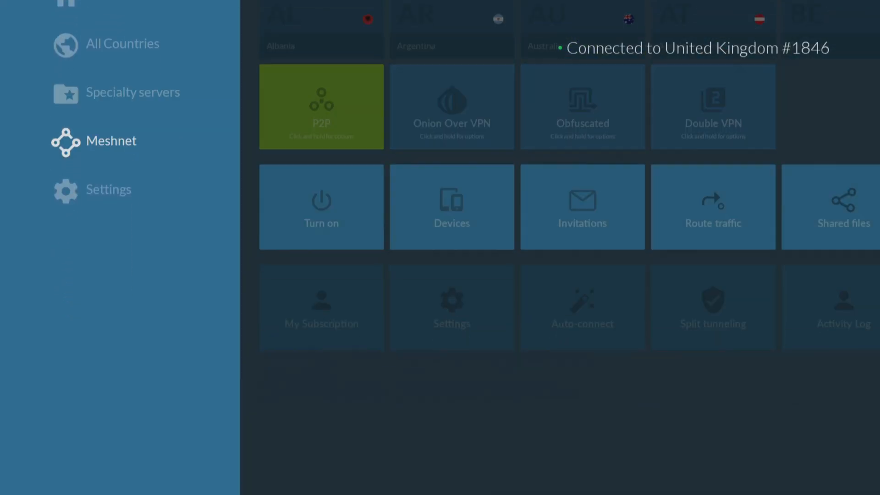
key("Down")
key("Right")
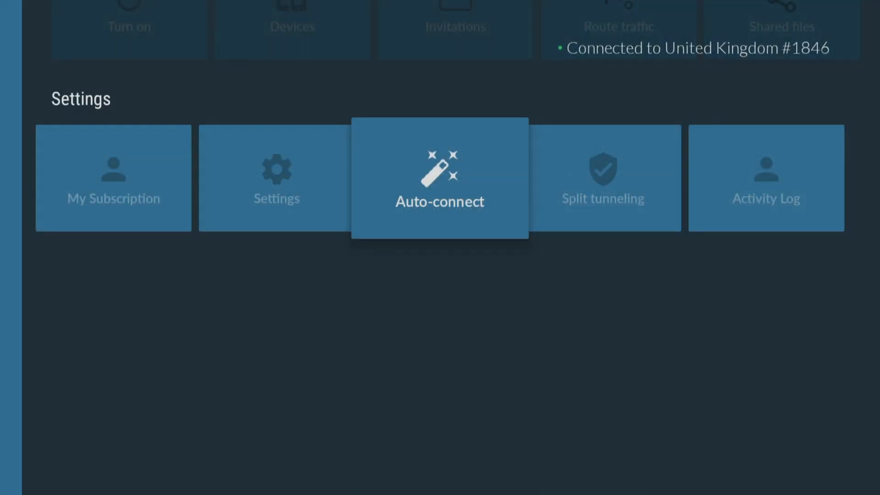
key("Return")
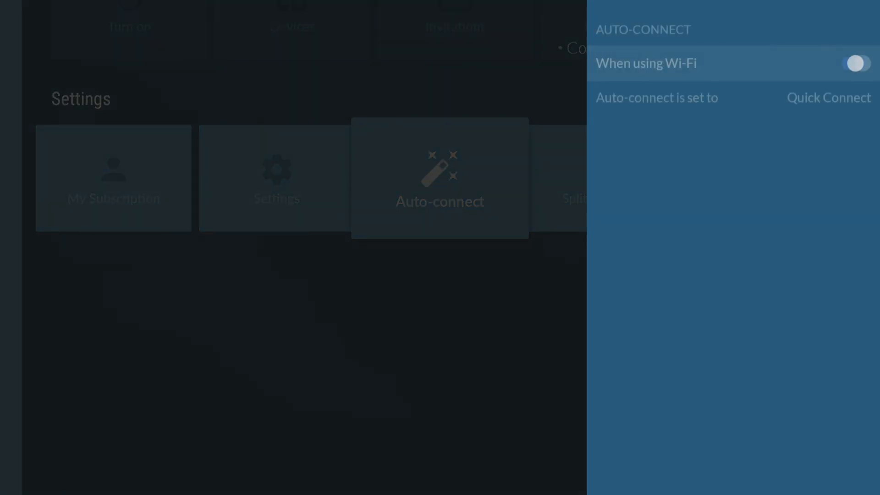
Set the auto-connect destination to United States and back out of Auto-connect
key("Down")
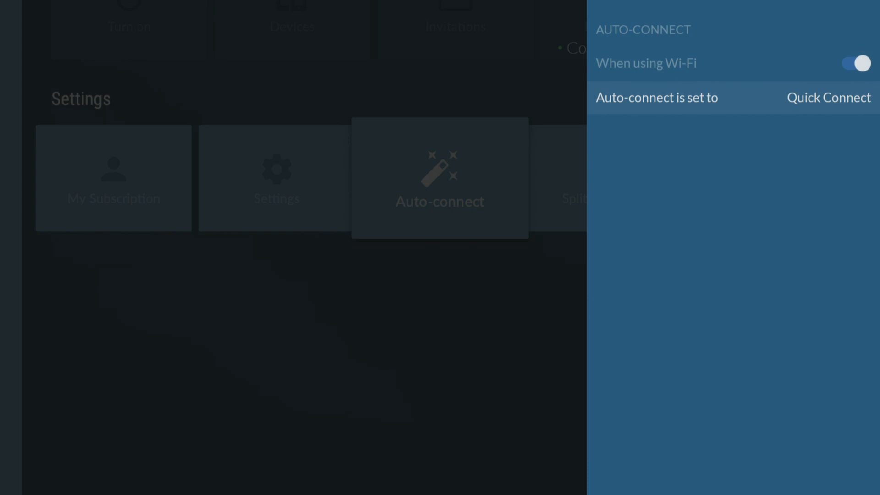
key("Return")
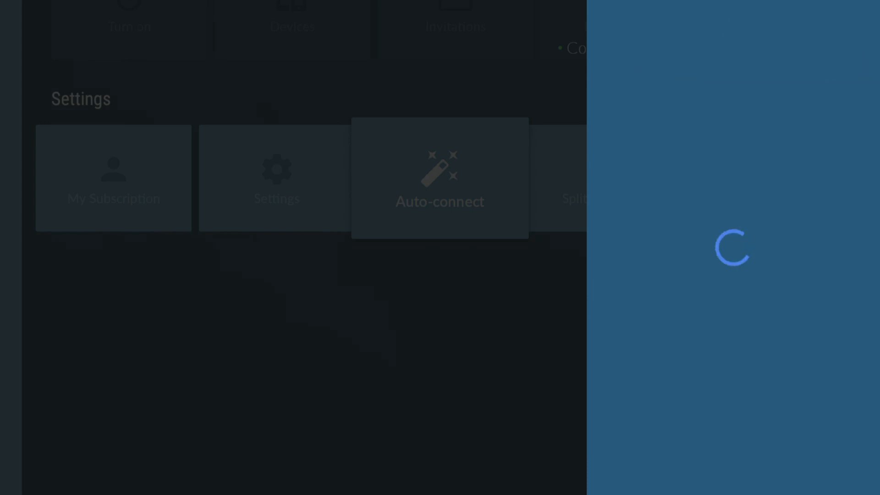
key("Down")
key("Down")
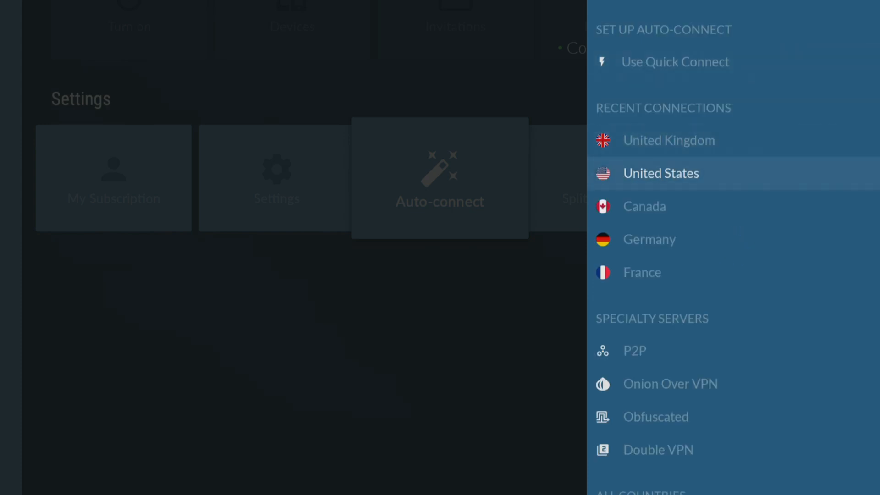
key("Return")
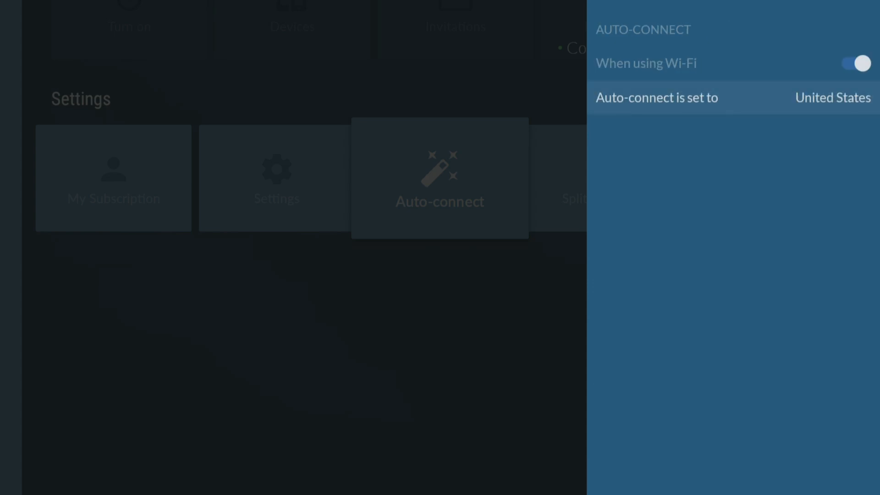
key("Escape")
key("Right")
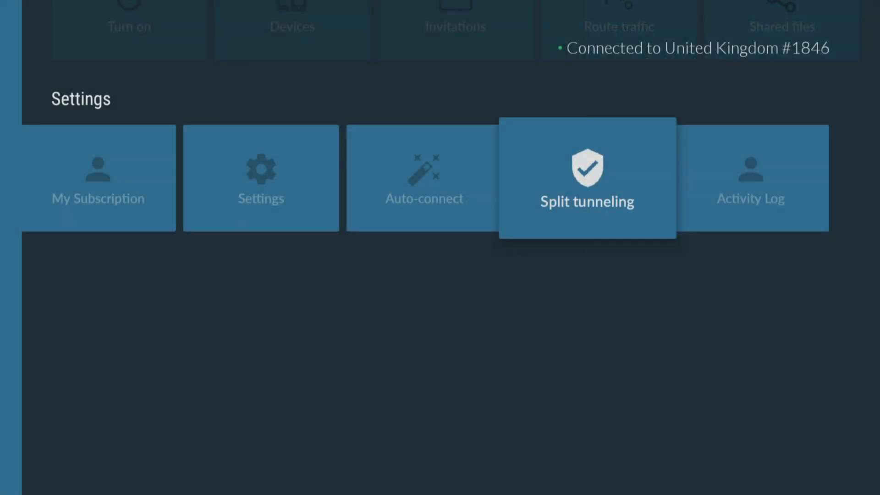
In Split tunneling, add Downloader as a trusted app bypassing the VPN
key("Return")
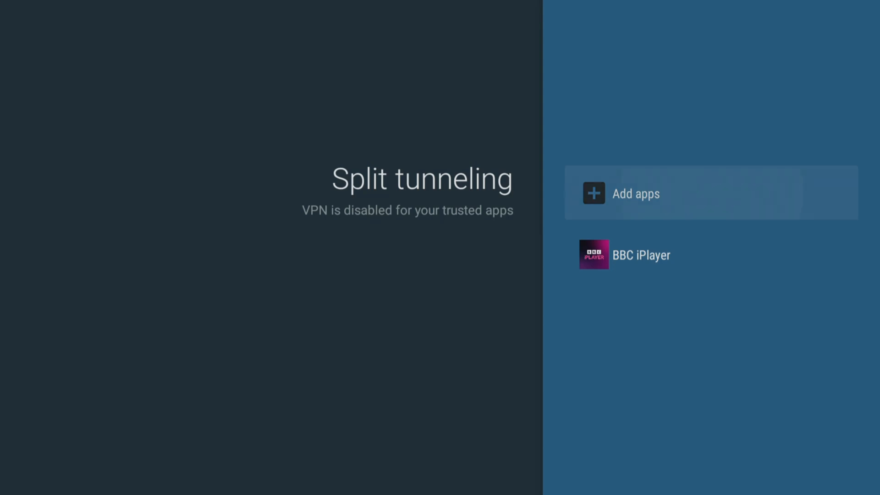
key("Return")
key("Down")
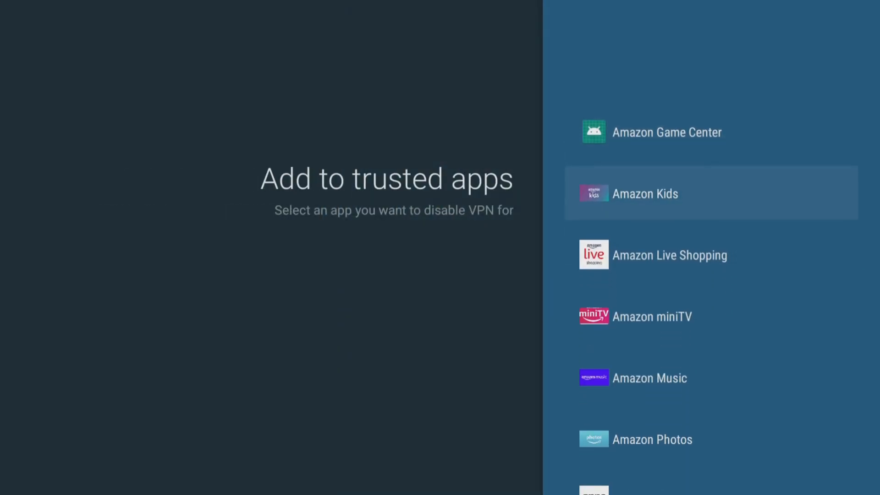
key("Down")
key("Down")
key("Down")
key("Down")
key("Down")
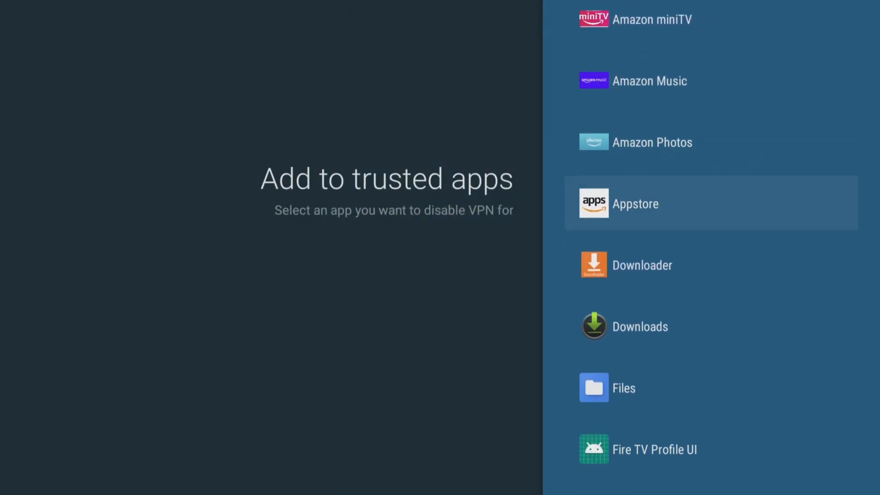
key("Down")
key("Return")
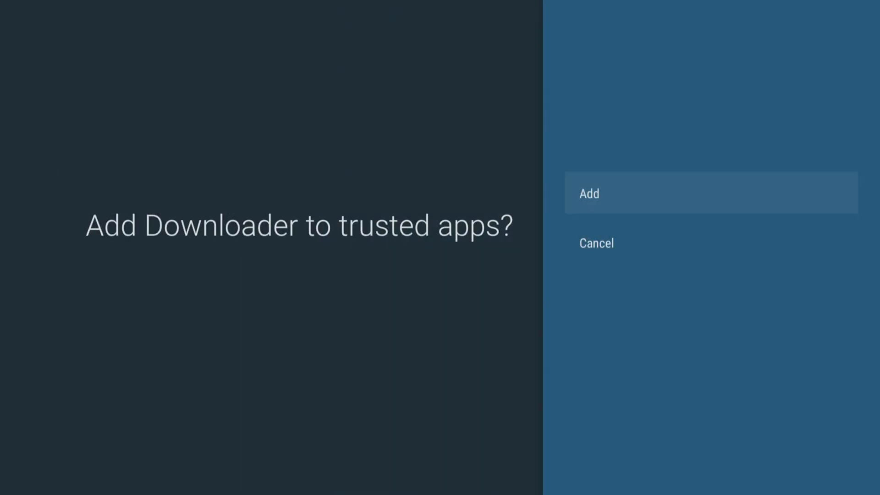
key("Return")
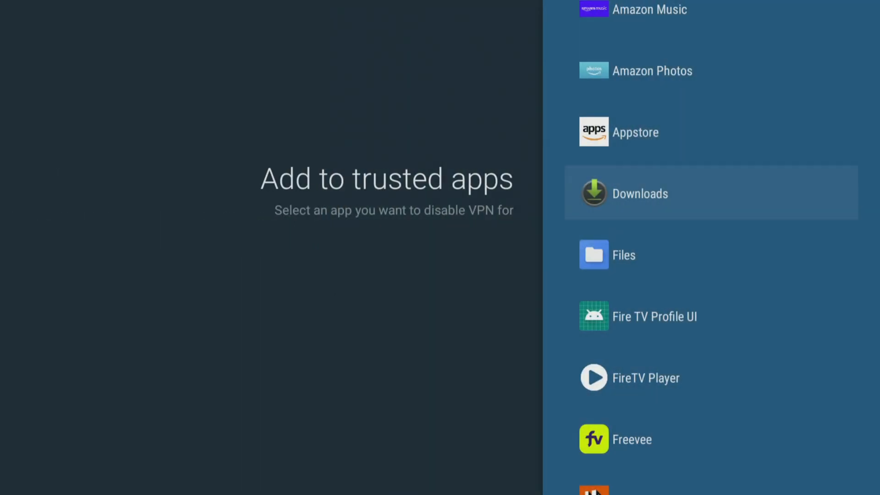
Add Prime Video as a second trusted app bypassing the VPN
key("Down")
key("Down")
key("Down")
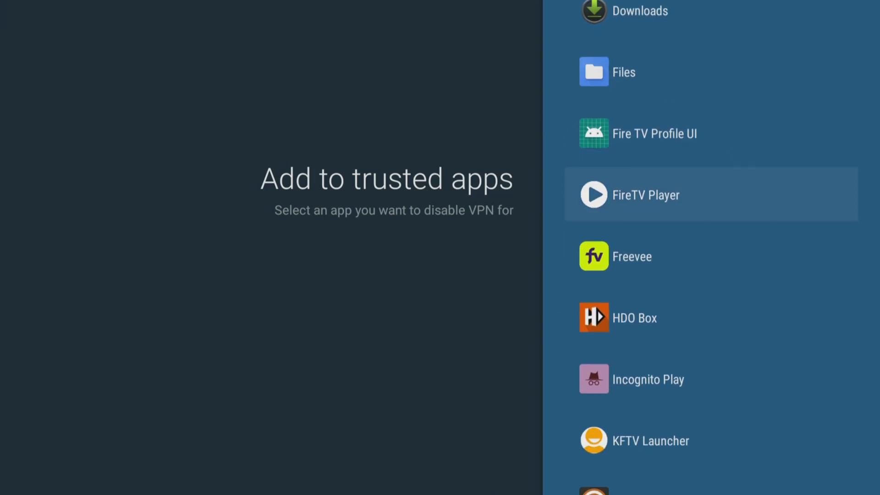
key("Down")
key("Down")
key("Down")
key("Down")
key("Down")
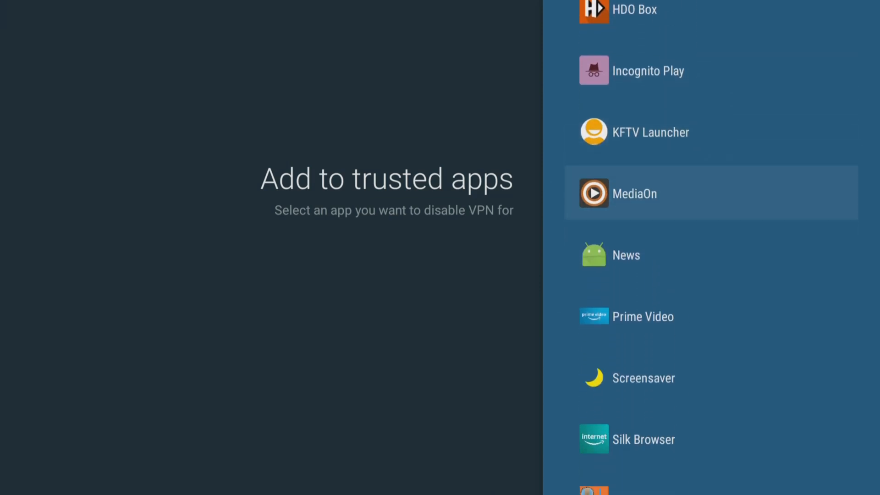
key("Down")
key("Down")
key("Return")
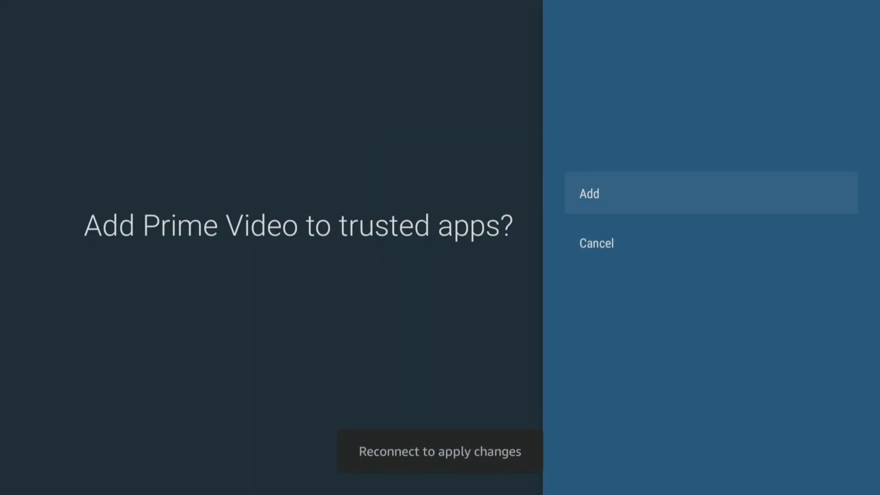
key("Return")
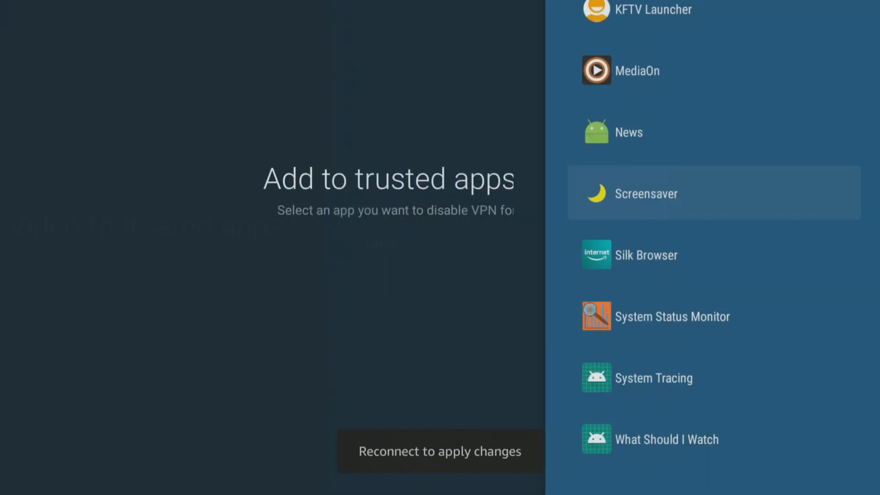